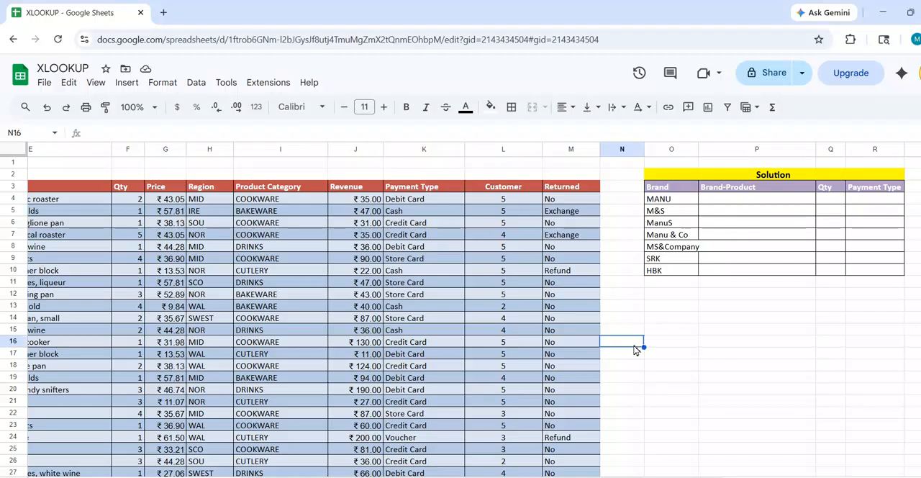
Enter the note "XLOOKUP WITH WILDCARDS" in cell O16, beneath the Solution table.
{"action": "type", "text": "X"}
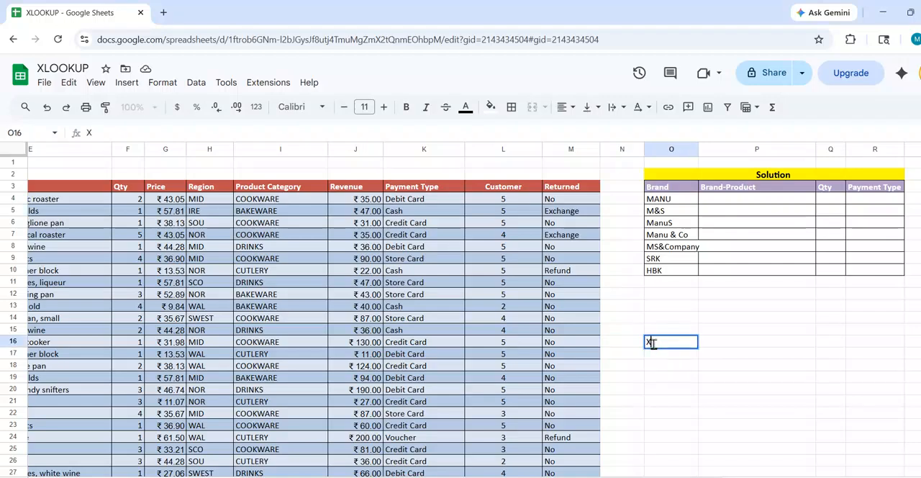
{"action": "type", "text": "LOOKUP"}
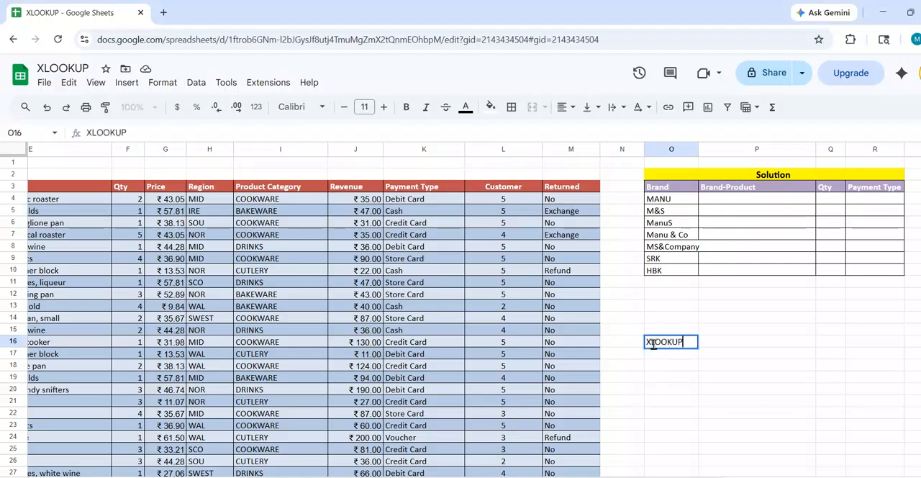
{"action": "type", "text": " WITH"}
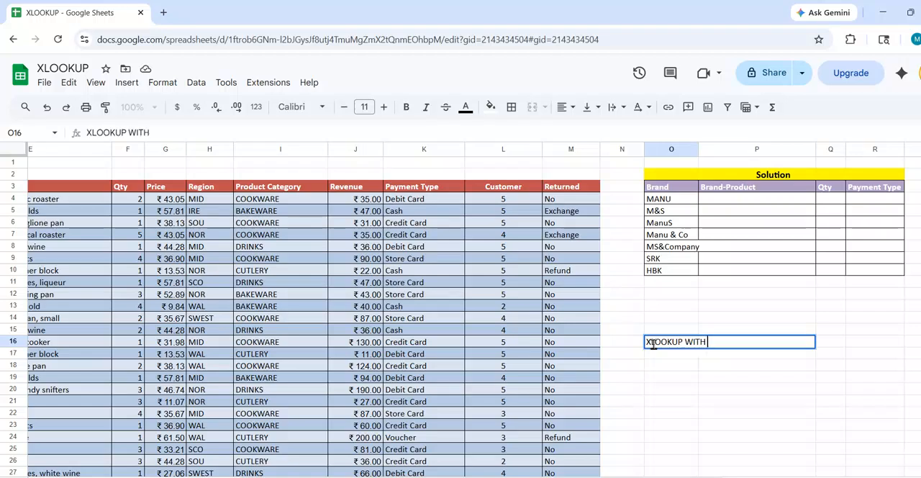
{"action": "type", "text": " WILDCARDS"}
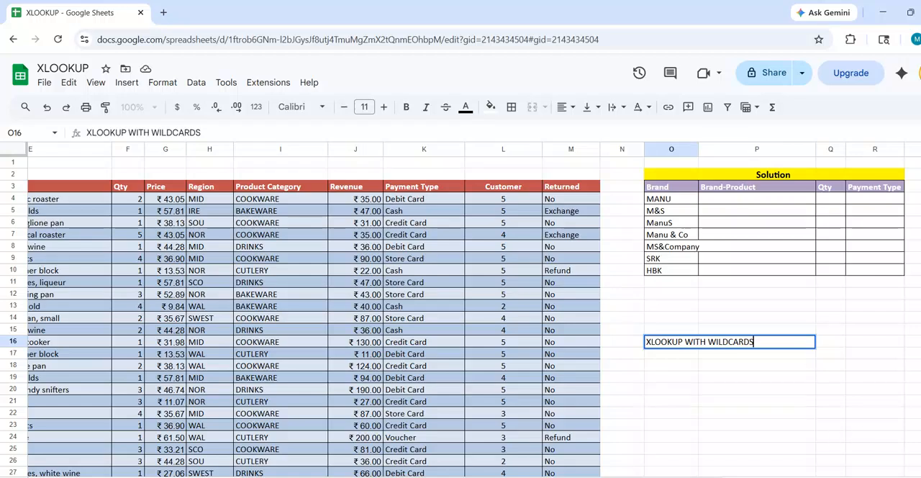
{"action": "left_click", "coordinate": [676, 201]}
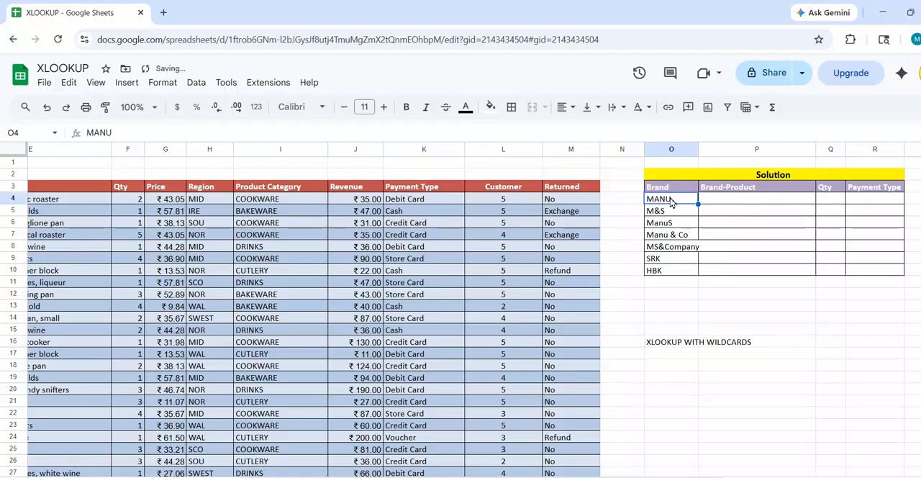
Examine the column headers of the sales data table, from Transaction ID through Revenue.
{"action": "left_click", "coordinate": [758, 179]}
{"action": "key", "text": "Left"}
{"action": "key", "text": "Left"}
{"action": "key", "text": "Left"}
{"action": "key", "text": "Left"}
{"action": "key", "text": "Left"}
{"action": "key", "text": "Left"}
{"action": "key", "text": "Left"}
{"action": "key", "text": "Left"}
{"action": "key", "text": "Left"}
{"action": "key", "text": "Left"}
{"action": "key", "text": "Left"}
{"action": "key", "text": "Left"}
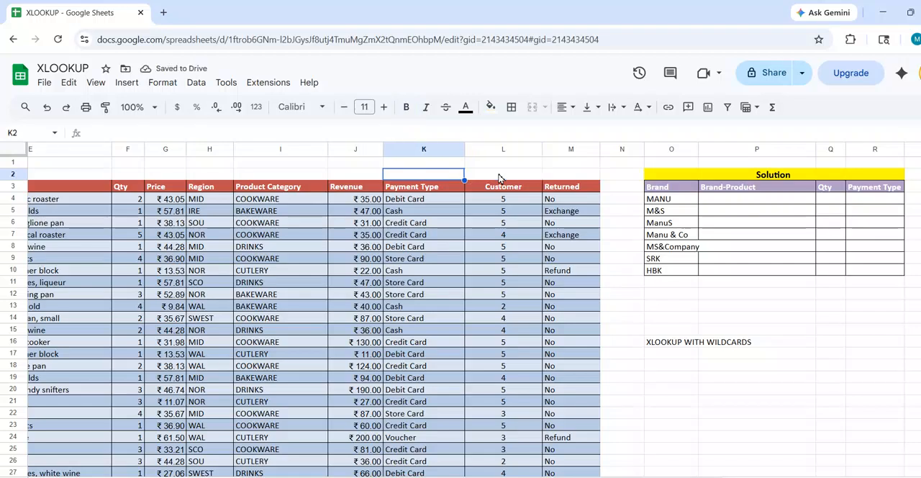
{"action": "key", "text": "Left"}
{"action": "key", "text": "Left"}
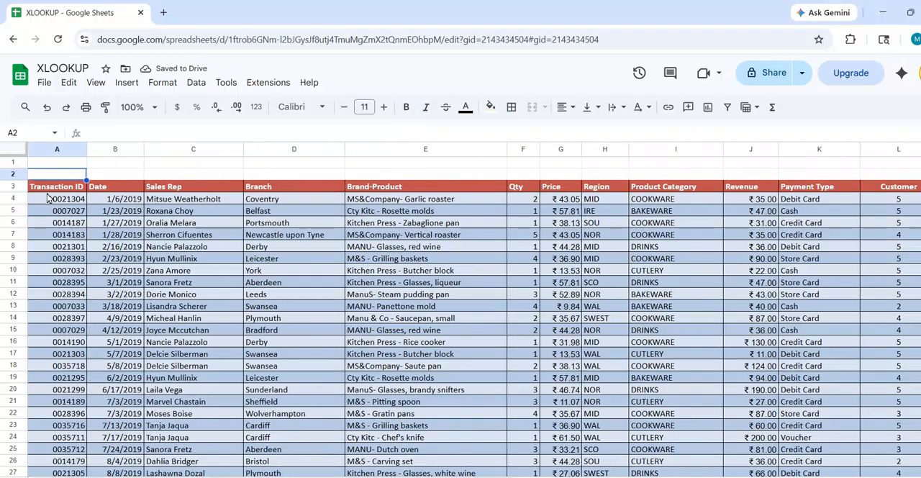
{"action": "left_click", "coordinate": [70, 190]}
{"action": "left_click", "coordinate": [106, 191]}
{"action": "left_click", "coordinate": [182, 190]}
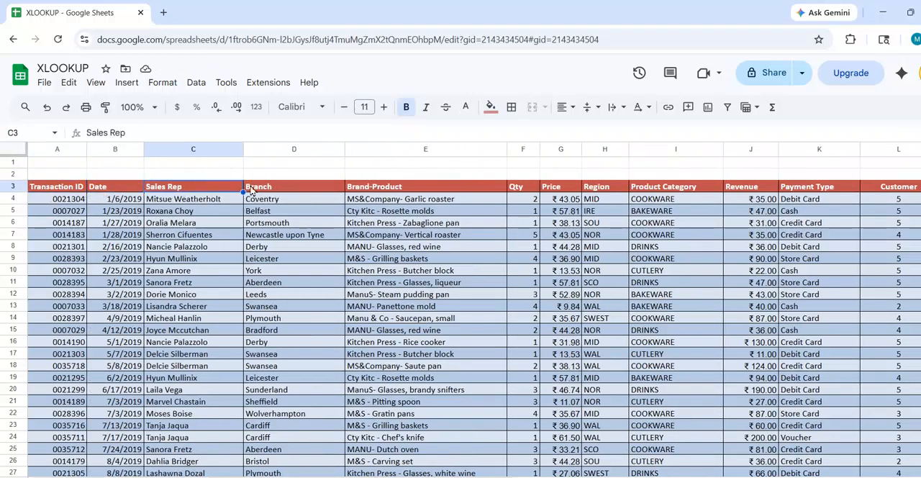
{"action": "left_click", "coordinate": [275, 189]}
{"action": "left_click", "coordinate": [378, 189]}
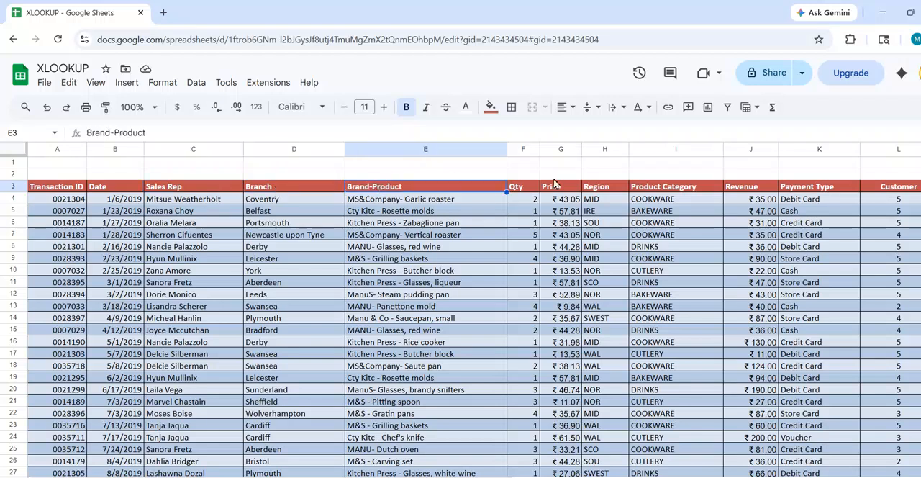
{"action": "left_click", "coordinate": [530, 190]}
{"action": "left_click", "coordinate": [576, 191]}
{"action": "left_click", "coordinate": [607, 191]}
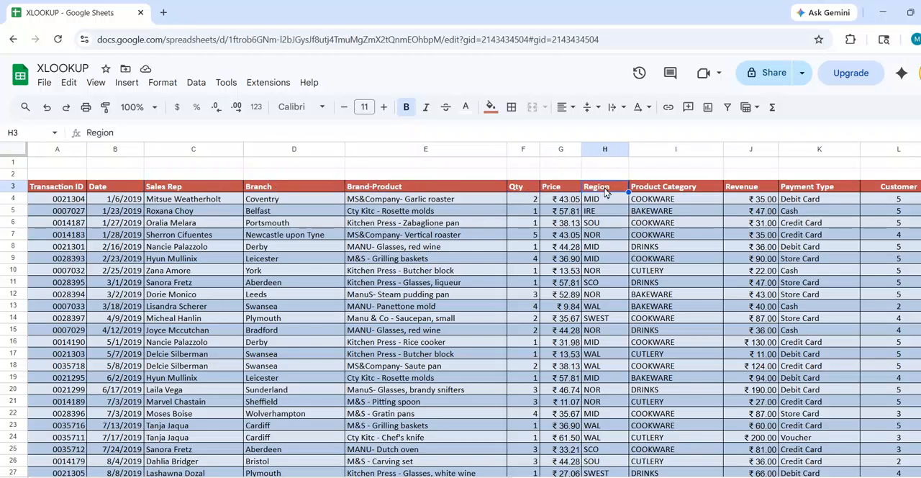
{"action": "left_click", "coordinate": [665, 191]}
{"action": "left_click", "coordinate": [754, 192]}
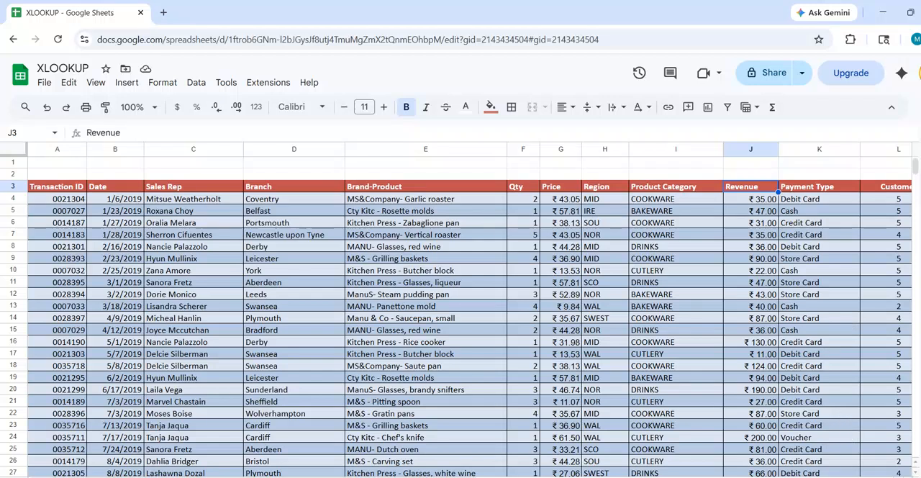
{"action": "left_click", "coordinate": [750, 176]}
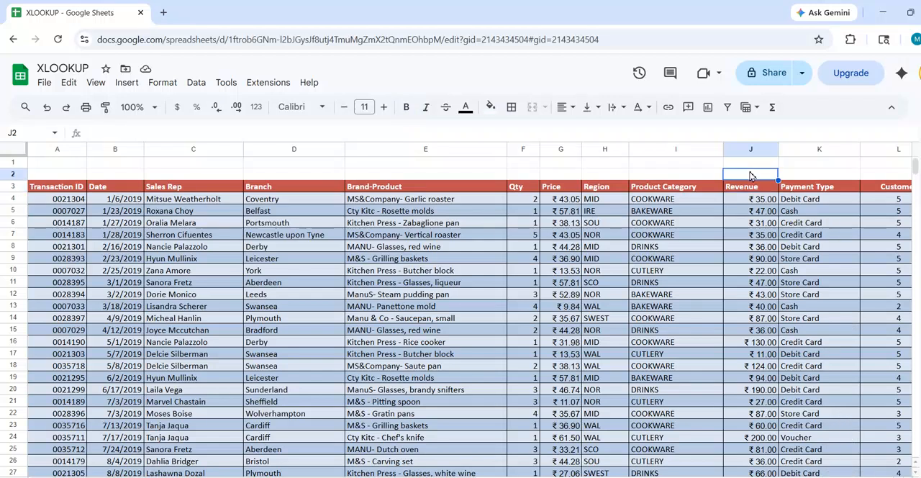
Examine the Solution table's headers: Brand, Brand-Product, Qty and Payment Type.
{"action": "key", "text": "Right"}
{"action": "key", "text": "Right"}
{"action": "key", "text": "Right"}
{"action": "key", "text": "Right"}
{"action": "key", "text": "Right"}
{"action": "key", "text": "Right"}
{"action": "key", "text": "Right"}
{"action": "key", "text": "Left"}
{"action": "key", "text": "Left"}
{"action": "key", "text": "Left"}
{"action": "key", "text": "Left"}
{"action": "key", "text": "Left"}
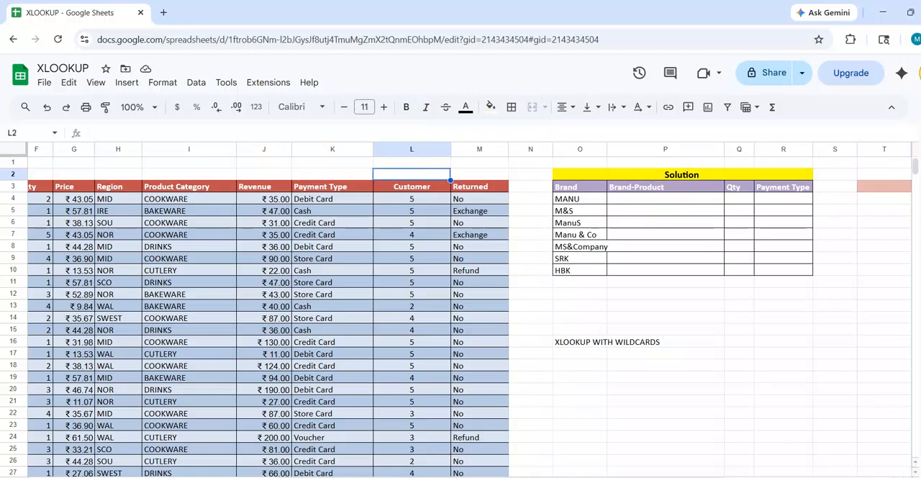
{"action": "left_click", "coordinate": [572, 190]}
{"action": "left_click", "coordinate": [640, 190]}
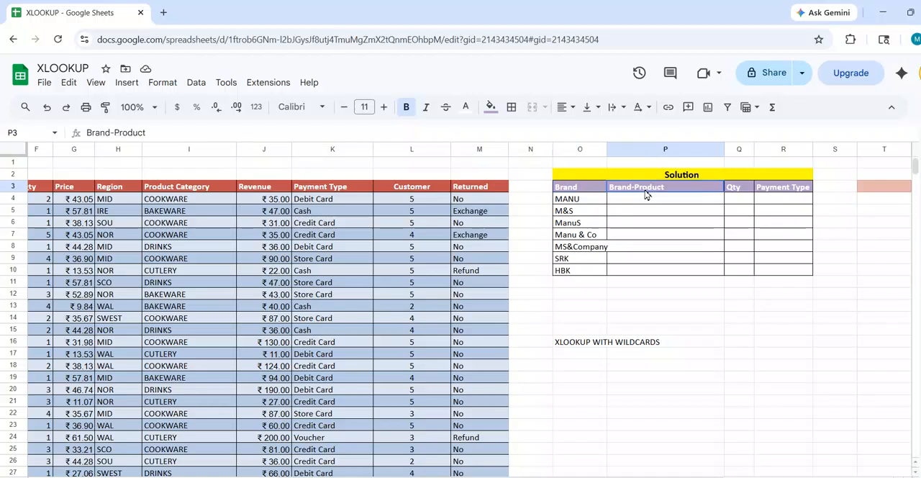
{"action": "left_click", "coordinate": [732, 192]}
{"action": "left_click", "coordinate": [768, 193]}
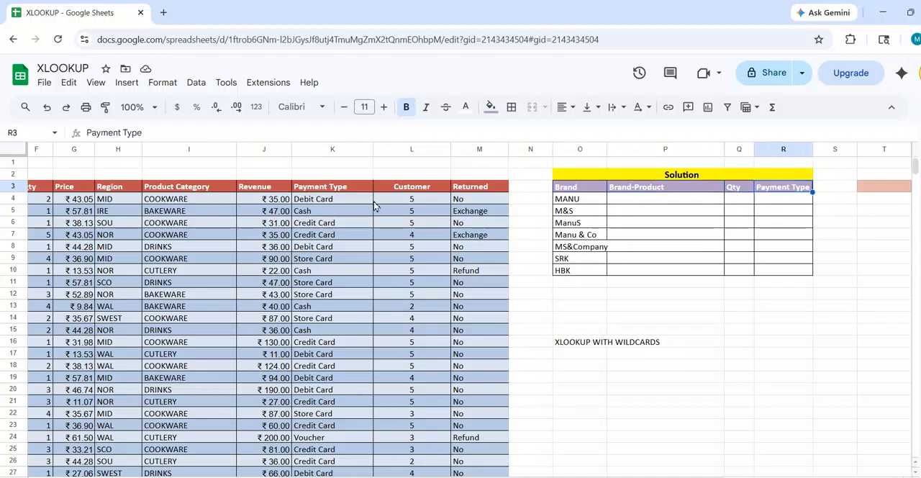
Compare the data table's Brand-Product column with the Brand column of the Solution table.
{"action": "left_click", "coordinate": [527, 192]}
{"action": "key", "text": "Left"}
{"action": "key", "text": "Left"}
{"action": "key", "text": "ctrl+Left"}
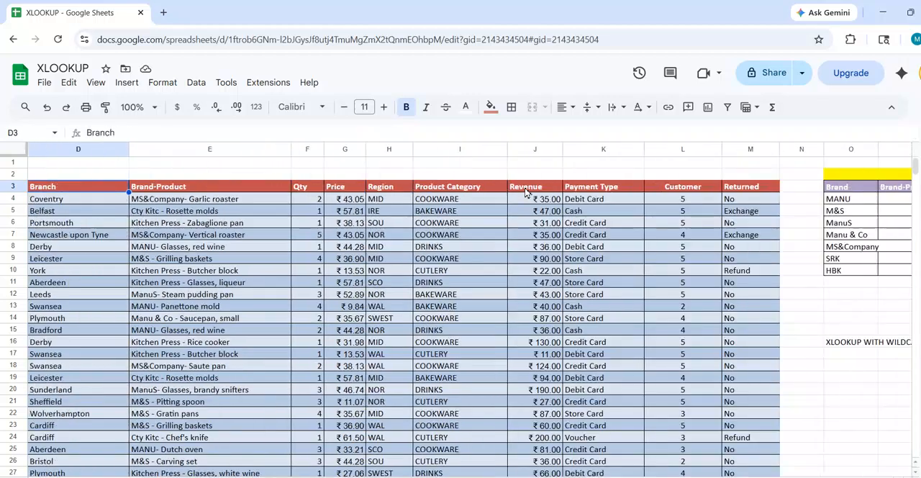
{"action": "key", "text": "Right"}
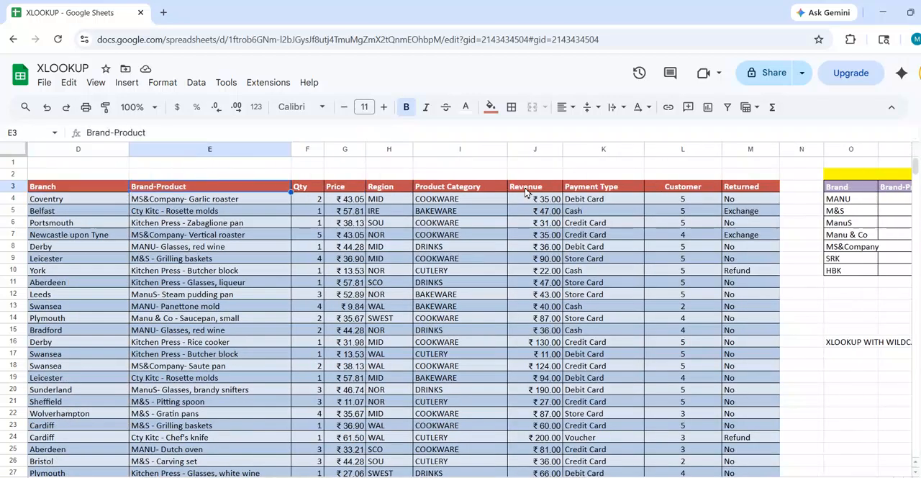
{"action": "left_click", "coordinate": [211, 148]}
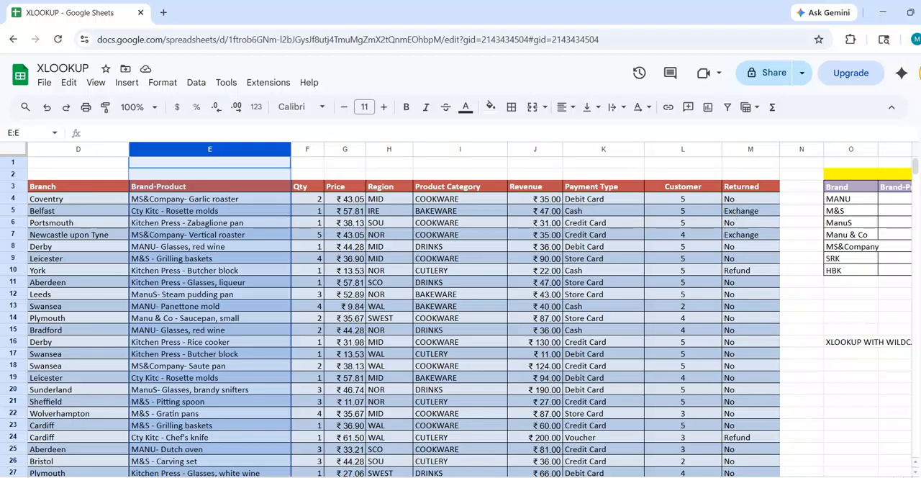
{"action": "left_click", "coordinate": [850, 190]}
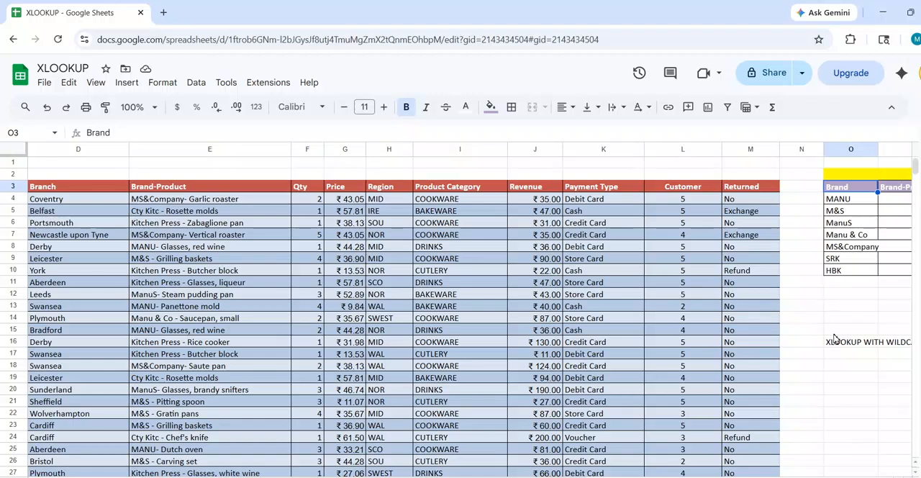
Start an XLOOKUP formula in P4 with the wildcard search key "*"&O4&"*".
{"action": "left_click", "coordinate": [889, 205]}
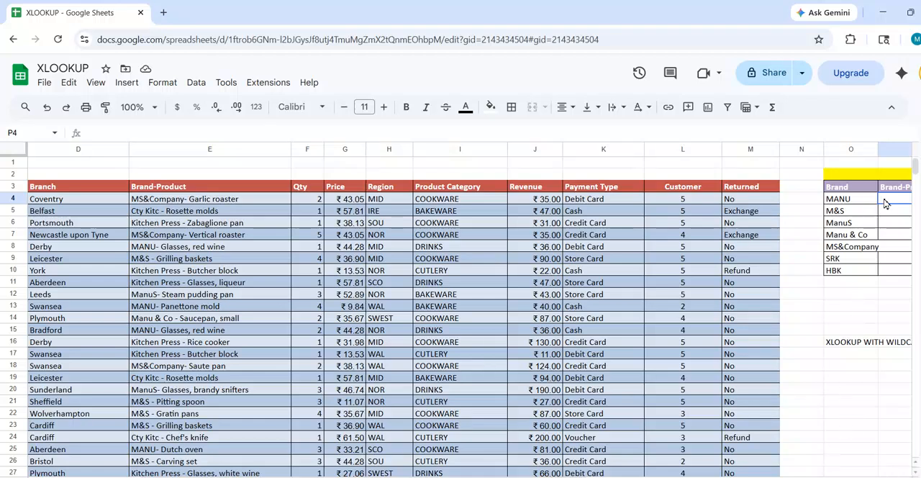
{"action": "key", "text": "Right"}
{"action": "key", "text": "Right"}
{"action": "key", "text": "Right"}
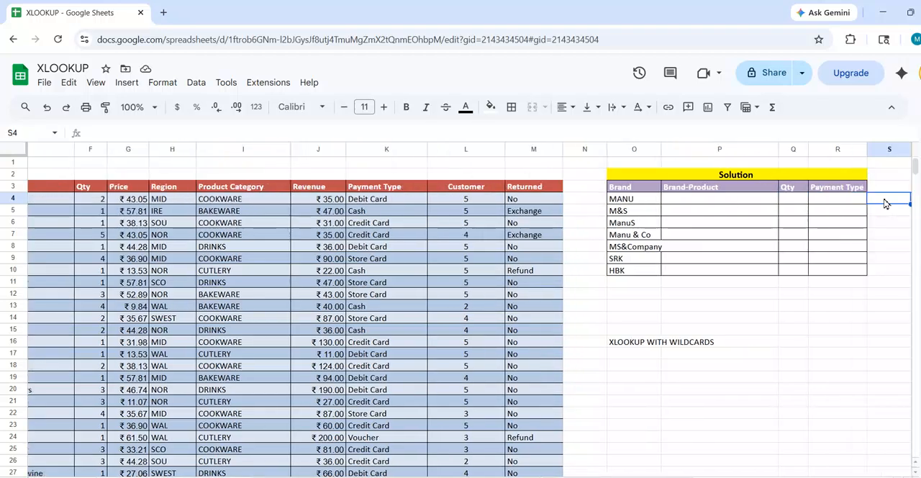
{"action": "key", "text": "Left"}
{"action": "key", "text": "Left"}
{"action": "key", "text": "Left"}
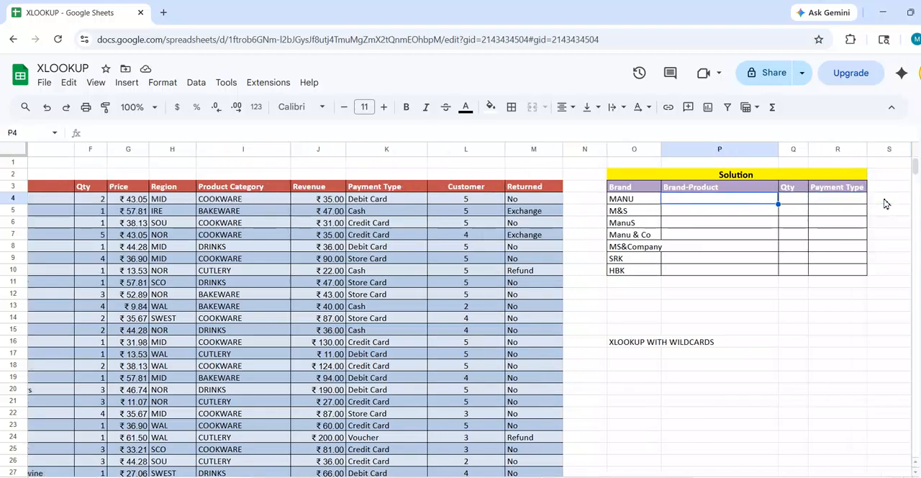
{"action": "type", "text": "="}
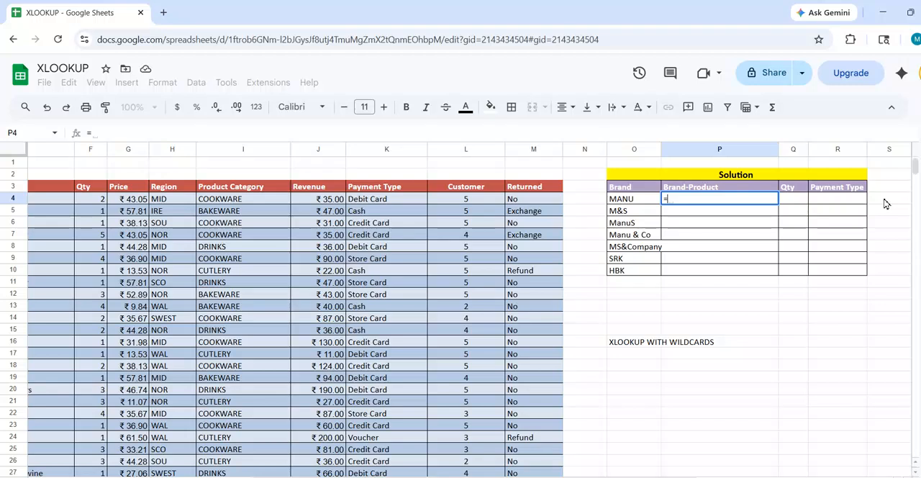
{"action": "type", "text": "XLOOKUP("}
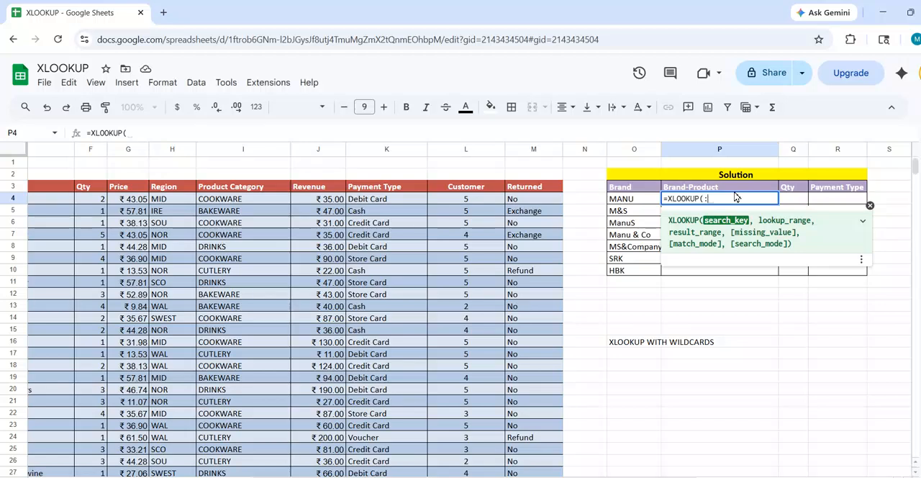
{"action": "type", "text": "\"*\"&"}
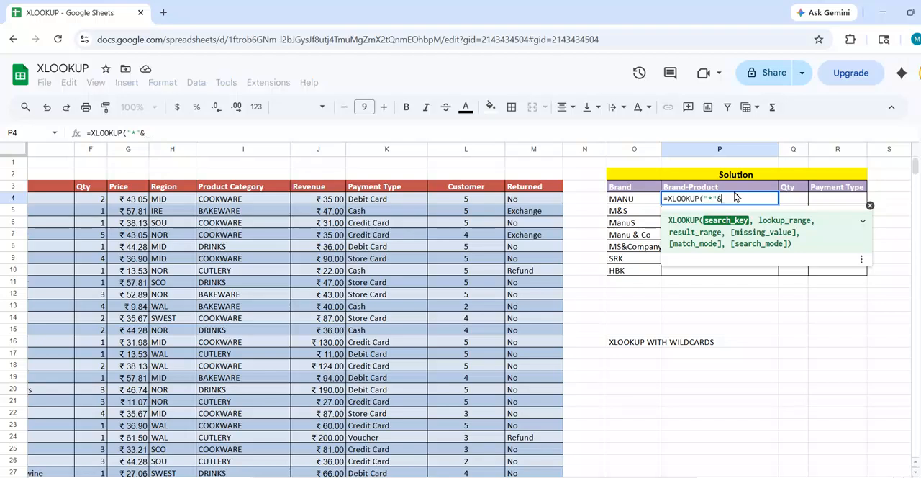
{"action": "left_click", "coordinate": [646, 204]}
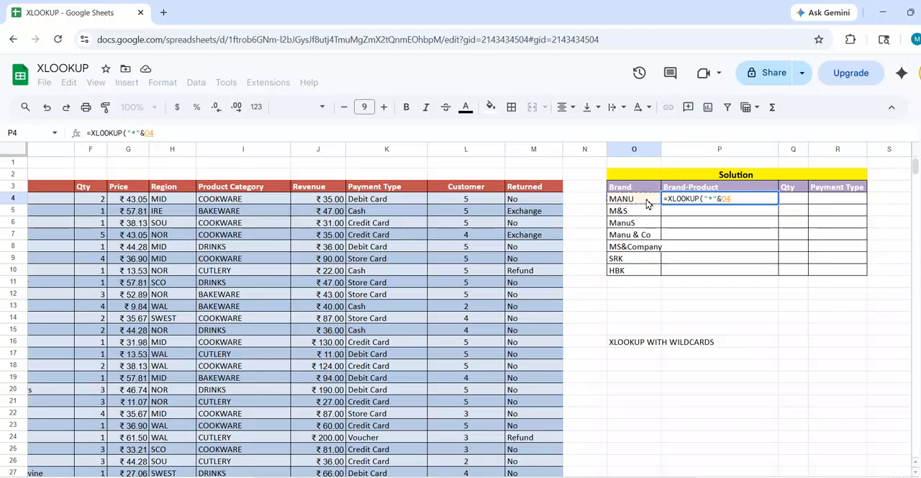
{"action": "type", "text": "&"}
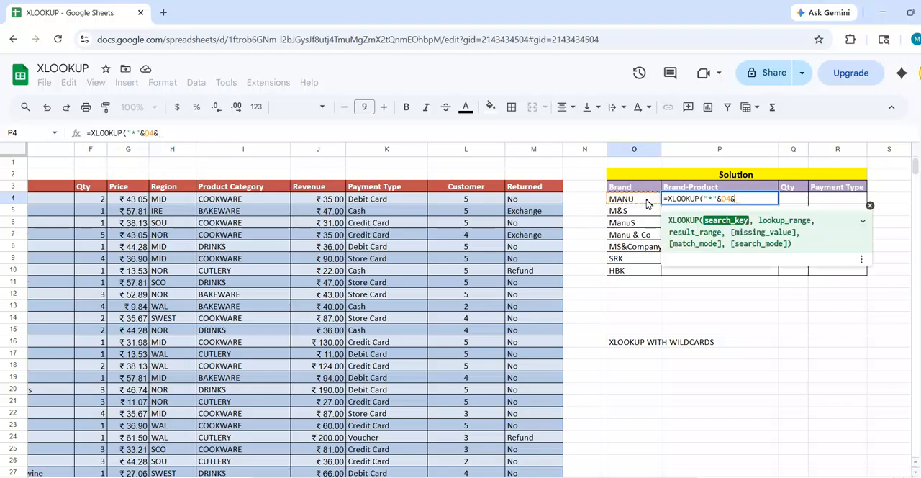
{"action": "type", "text": "\""}
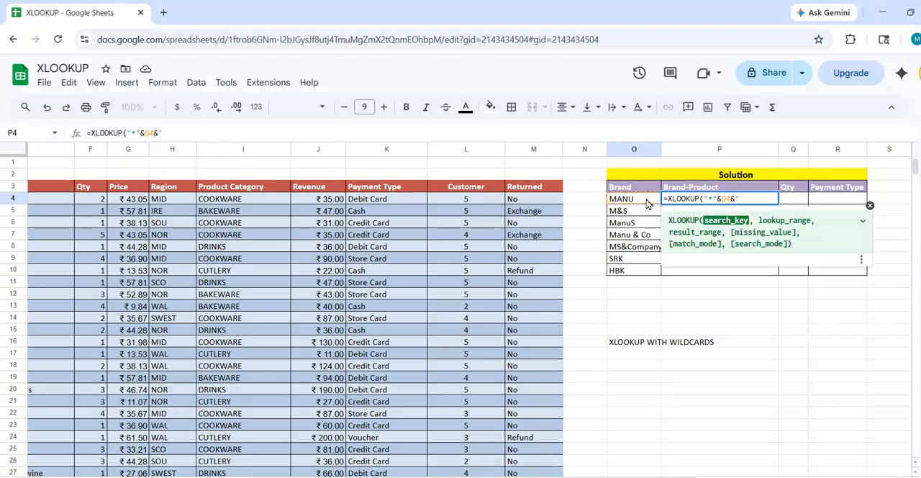
{"action": "type", "text": "*\","}
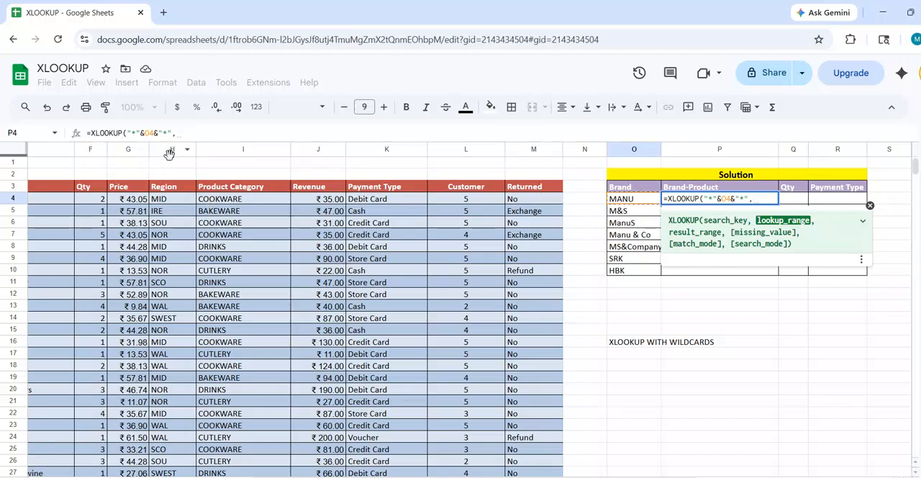
Add the Brand-Product column as the formula's lookup range, using the absolute reference $E$3:$E$47.
{"action": "left_click", "coordinate": [464, 178]}
{"action": "key", "text": "Left"}
{"action": "key", "text": "Left"}
{"action": "key", "text": "Left"}
{"action": "key", "text": "Left"}
{"action": "key", "text": "Left"}
{"action": "key", "text": "Left"}
{"action": "key", "text": "Left"}
{"action": "key", "text": "Left"}
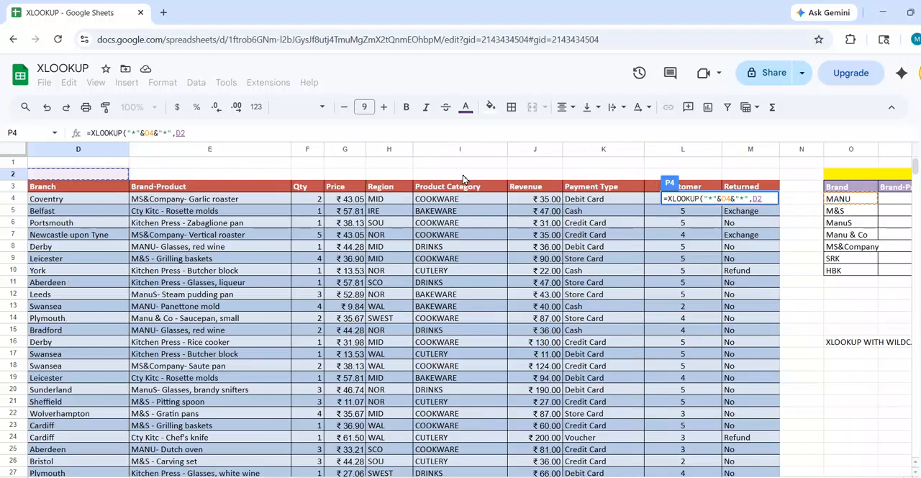
{"action": "left_click", "coordinate": [183, 189]}
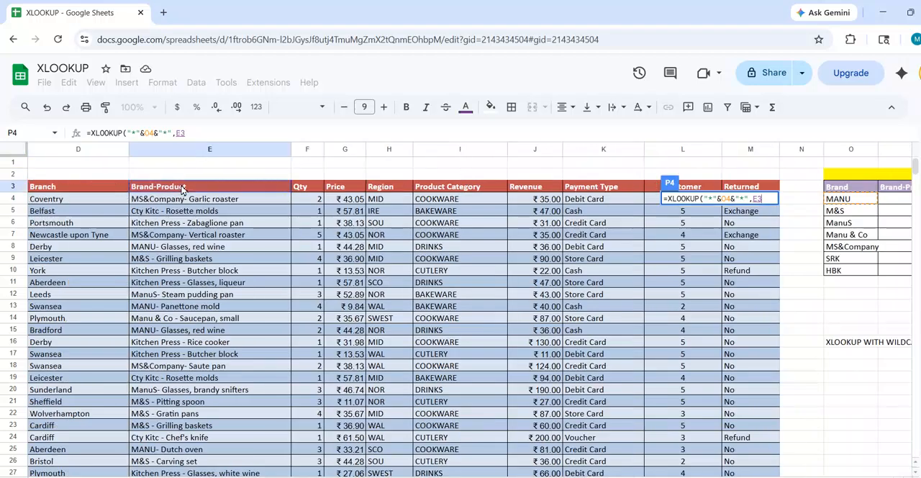
{"action": "key", "text": "ctrl+shift+Down"}
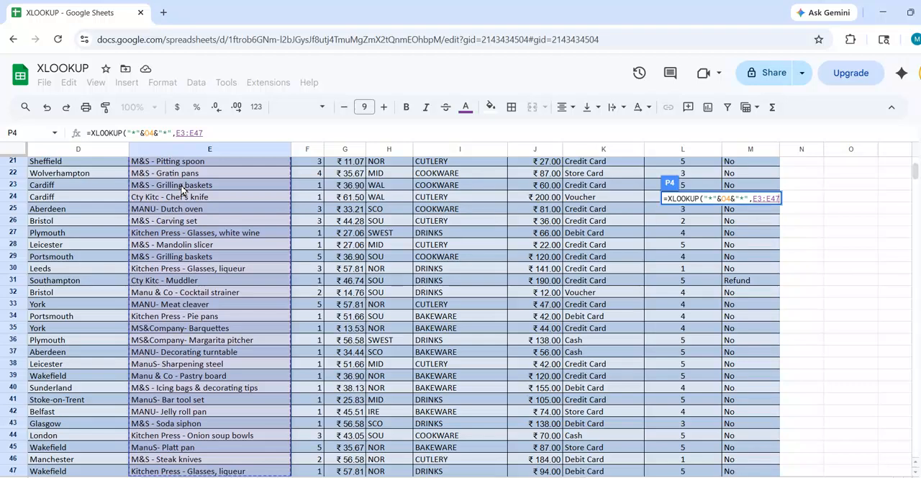
{"action": "key", "text": "F4"}
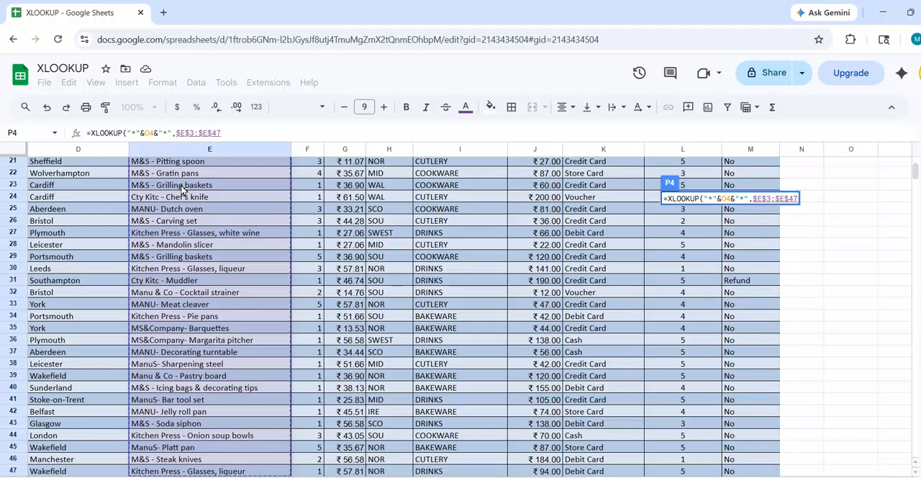
{"action": "type", "text": ","}
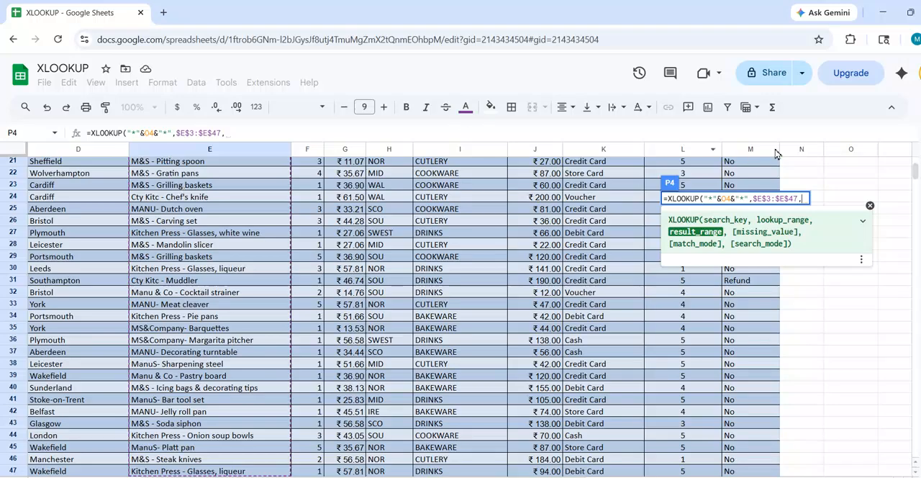
{"action": "left_click_drag", "start_coordinate": [916, 178], "coordinate": [916, 168]}
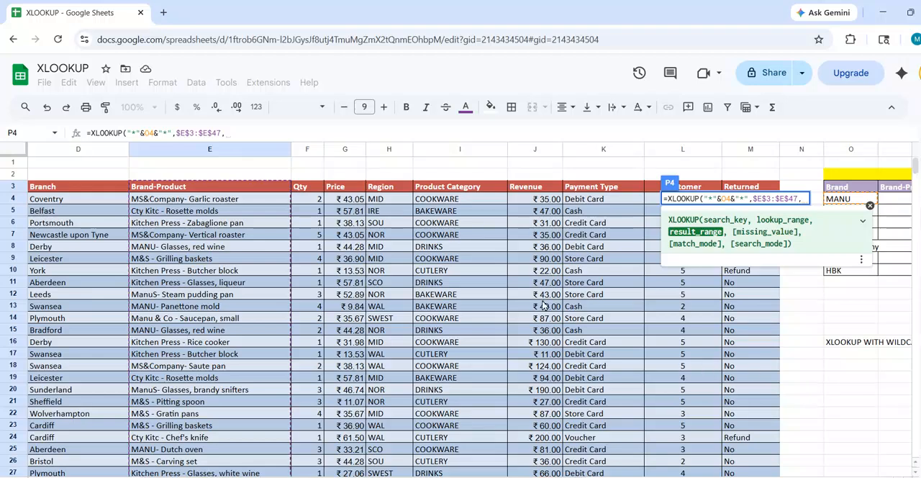
Add the Brand-Product column as the XLOOKUP result range, using the absolute reference $E$3:$E$47.
{"action": "left_click", "coordinate": [207, 191]}
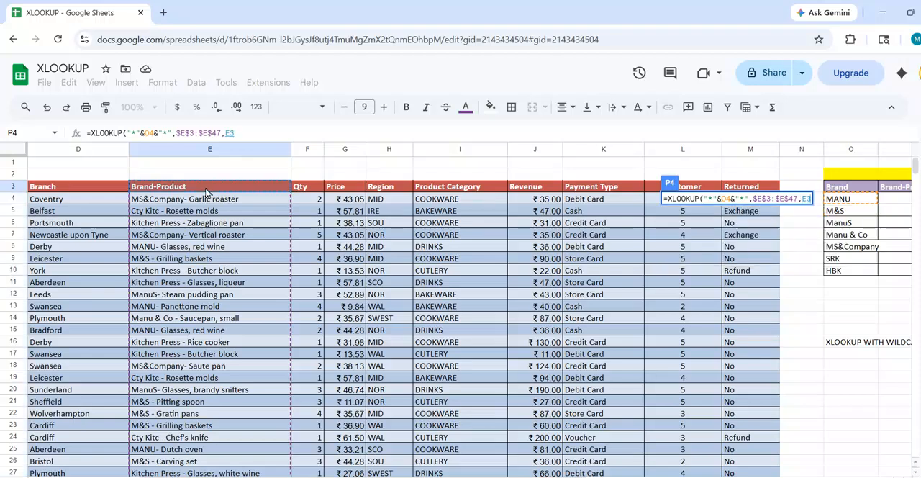
{"action": "key", "text": "ctrl+shift+Down"}
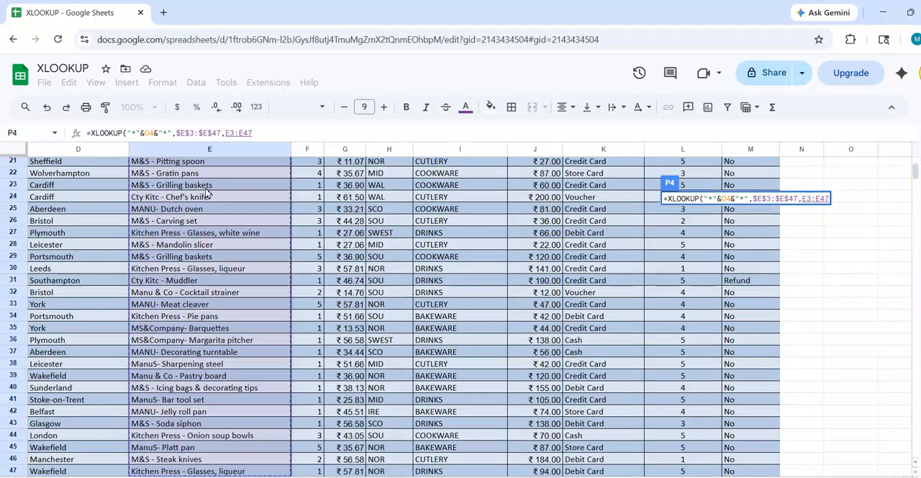
{"action": "key", "text": "F4"}
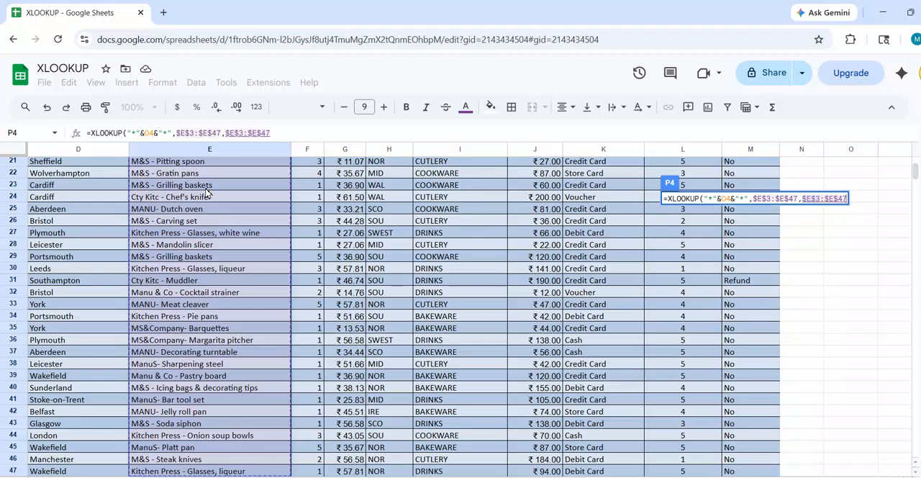
{"action": "type", "text": ","}
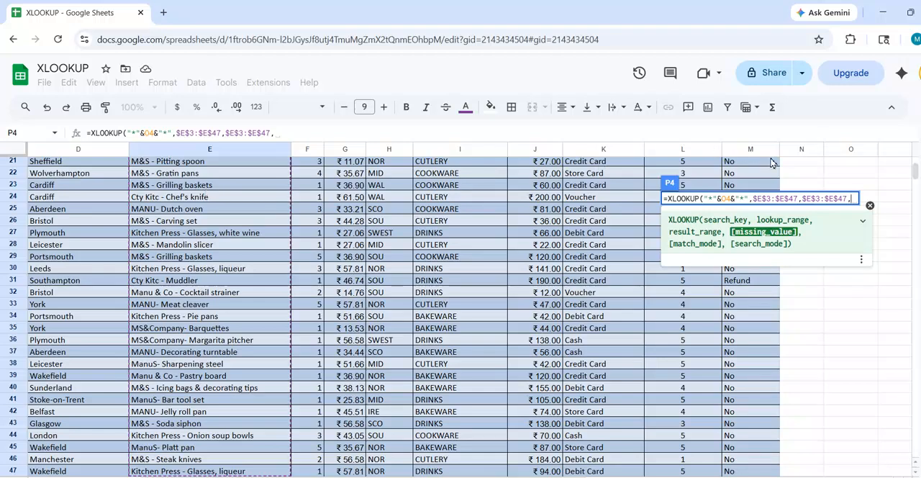
Set the formula's missing-value argument to "No Data".
{"action": "type", "text": "\"No Data"}
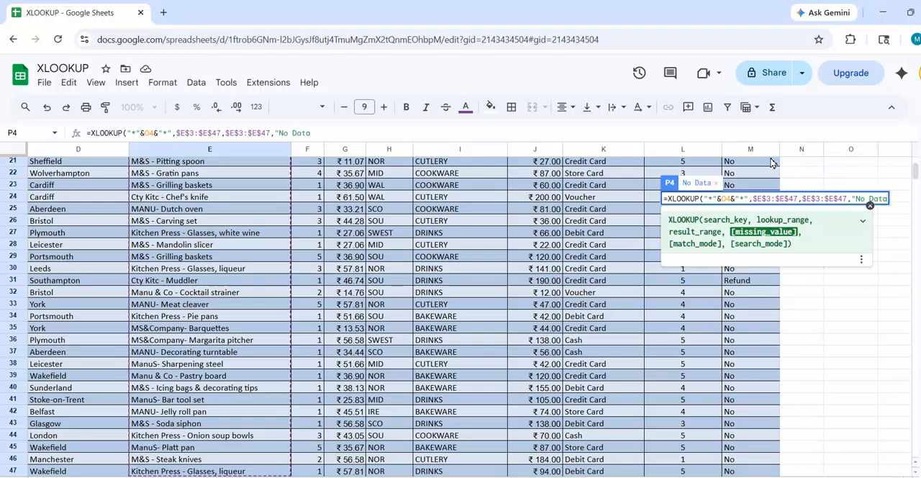
{"action": "type", "text": ","}
{"action": "key", "text": "BackSpace"}
{"action": "type", "text": "\","}
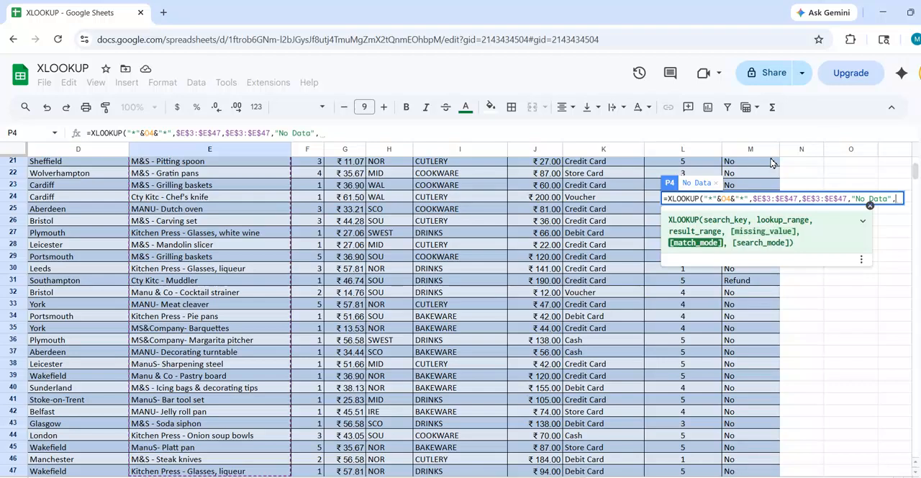
{"action": "type", "text": "2"}
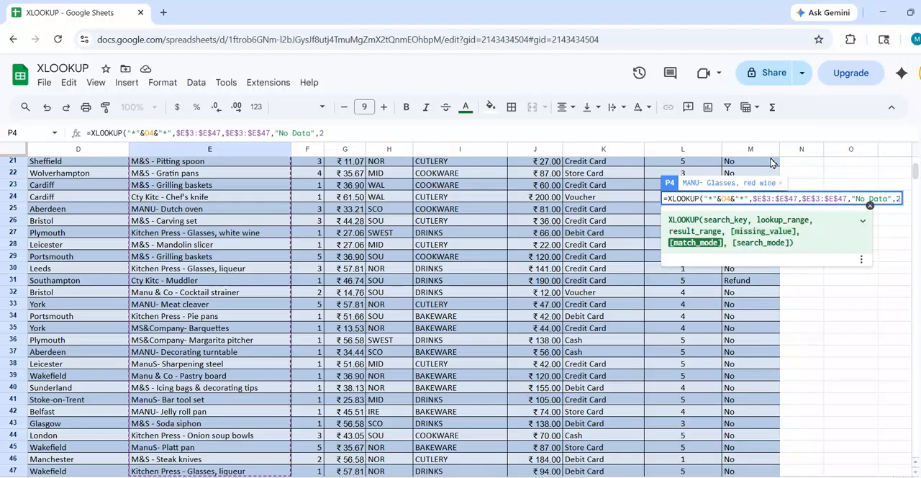
{"action": "type", "text": ","}
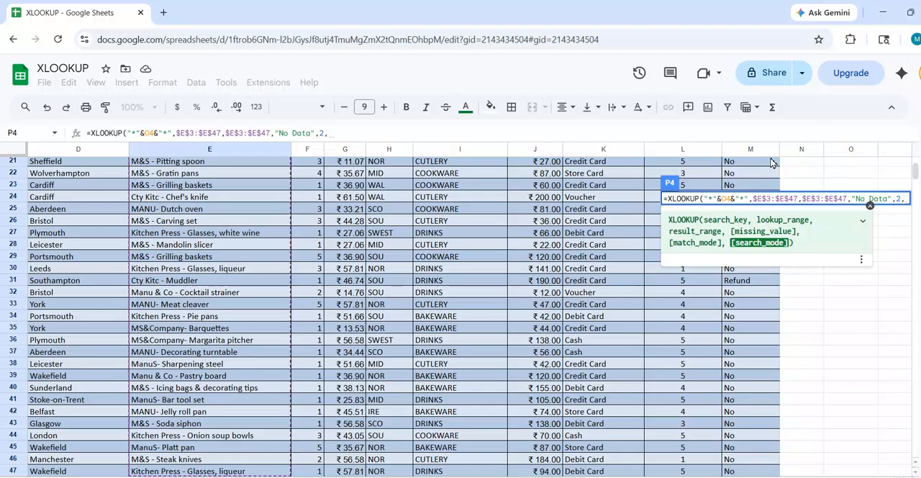
{"action": "type", "text": "1"}
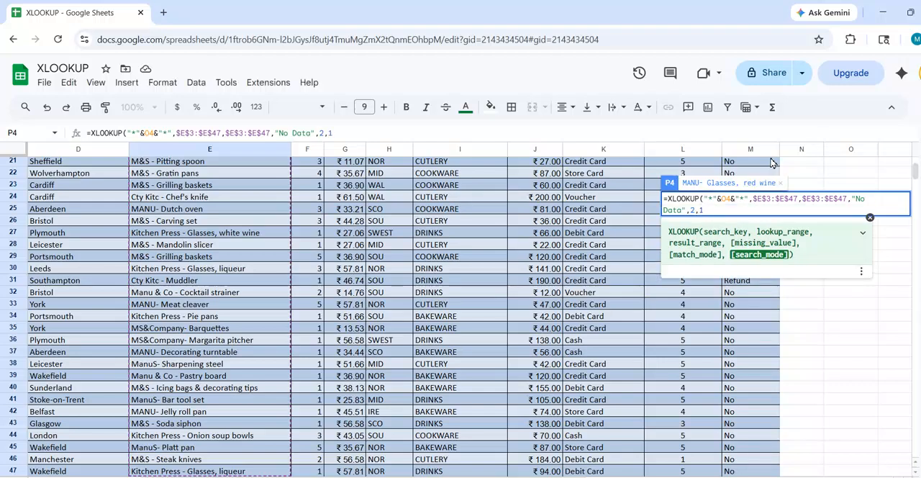
{"action": "type", "text": ")"}
Complete the P4 formula with wildcard match mode 2 and first-to-last search mode 1.
{"action": "key", "text": "Return"}
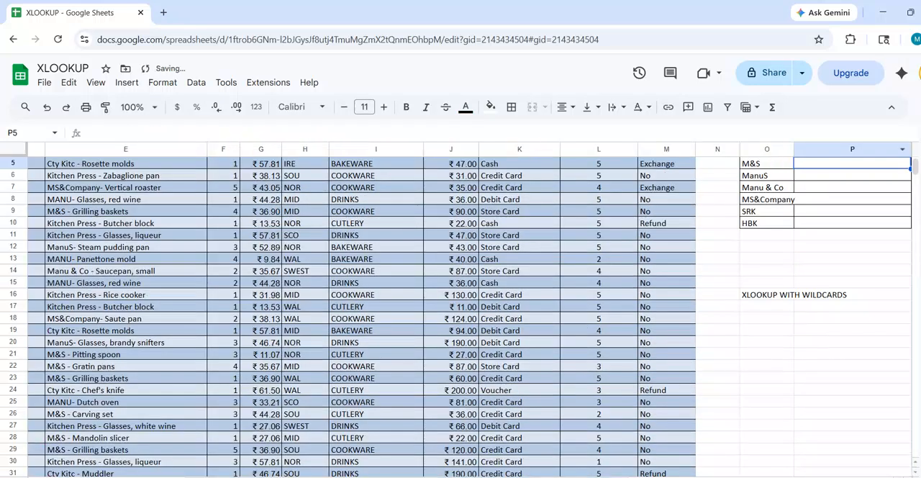
{"action": "scroll", "coordinate": [912, 165], "scroll_direction": "up", "scroll_amount": 2}
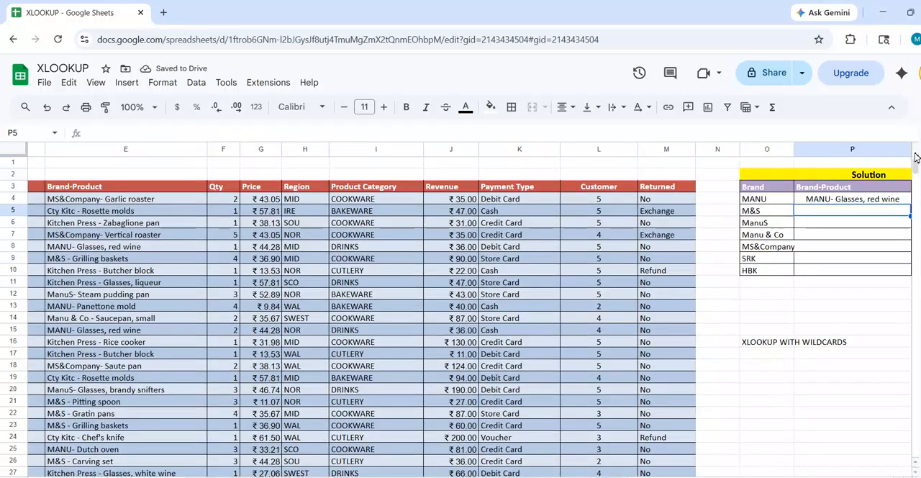
Reopen the formula in P4 and insert an opening curly brace before its result range.
{"action": "left_click", "coordinate": [809, 202]}
{"action": "key", "text": "Right"}
{"action": "key", "text": "Right"}
{"action": "key", "text": "Right"}
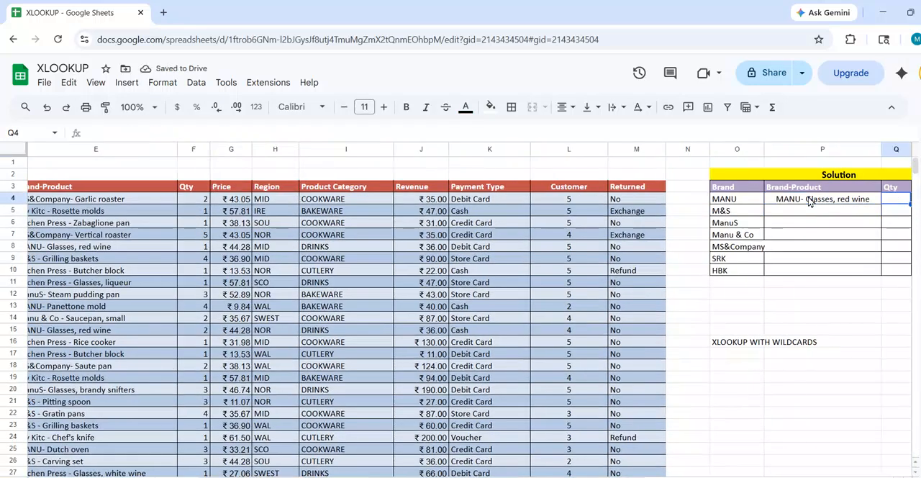
{"action": "left_click", "coordinate": [761, 202]}
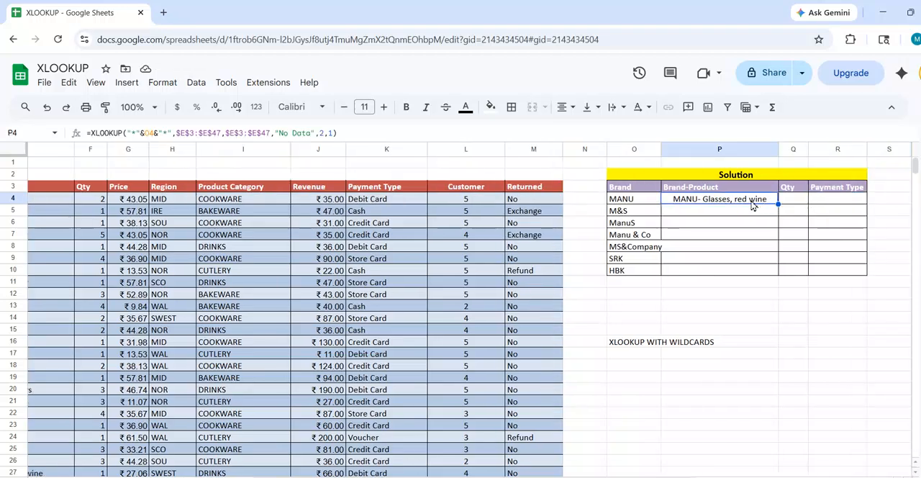
{"action": "double_click", "coordinate": [752, 205]}
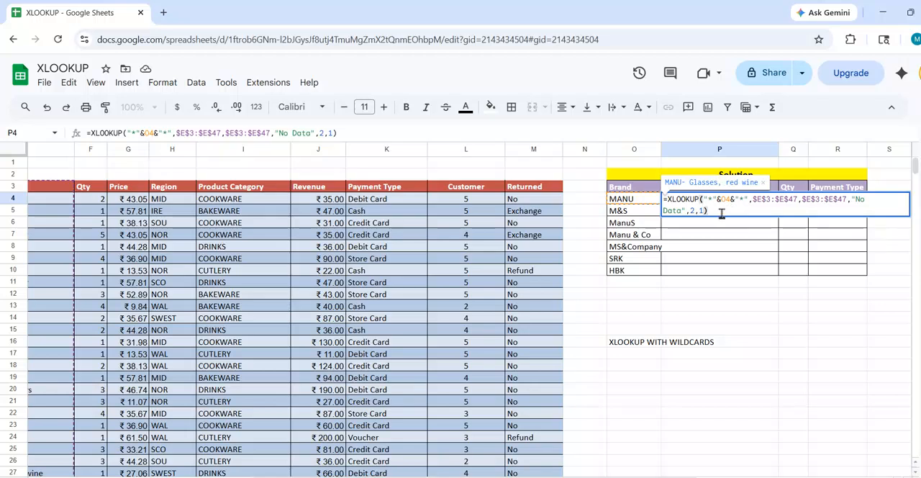
{"action": "left_click", "coordinate": [802, 200]}
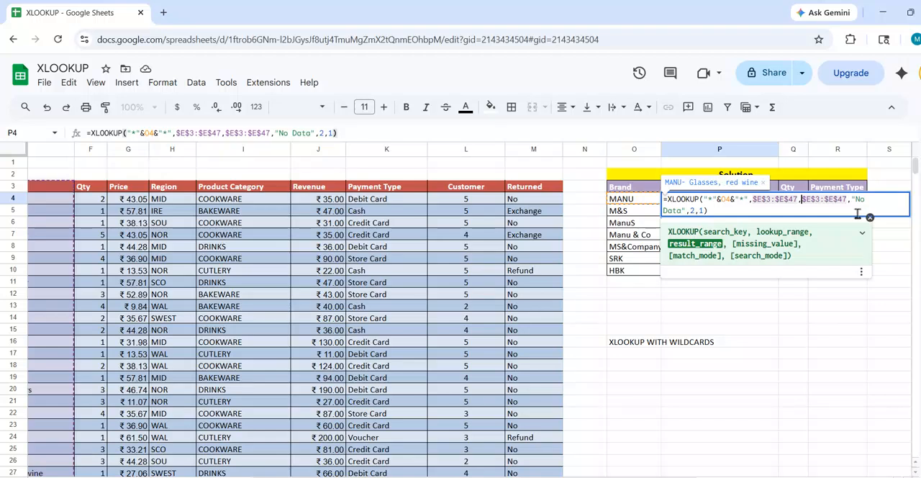
{"action": "type", "text": "{"}
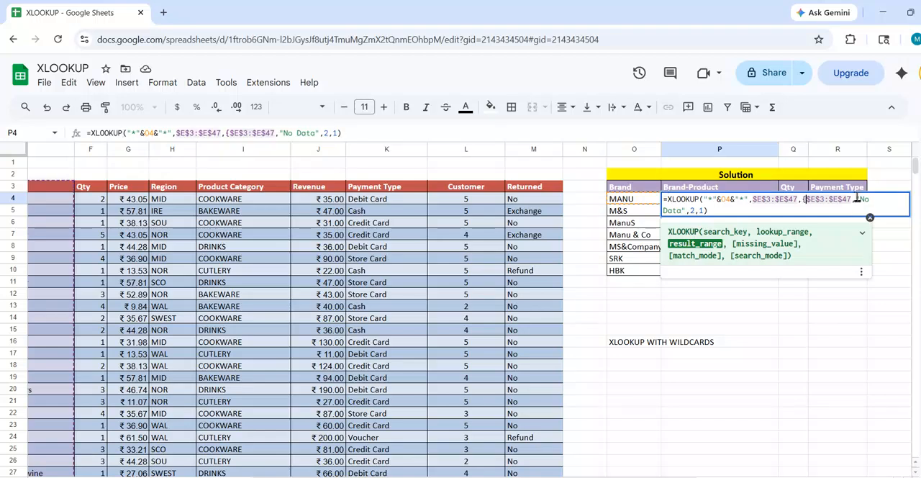
Add the Qty column to the formula's result array as the absolute range $F$3:$F$47.
{"action": "left_click", "coordinate": [851, 201]}
{"action": "type", "text": ","}
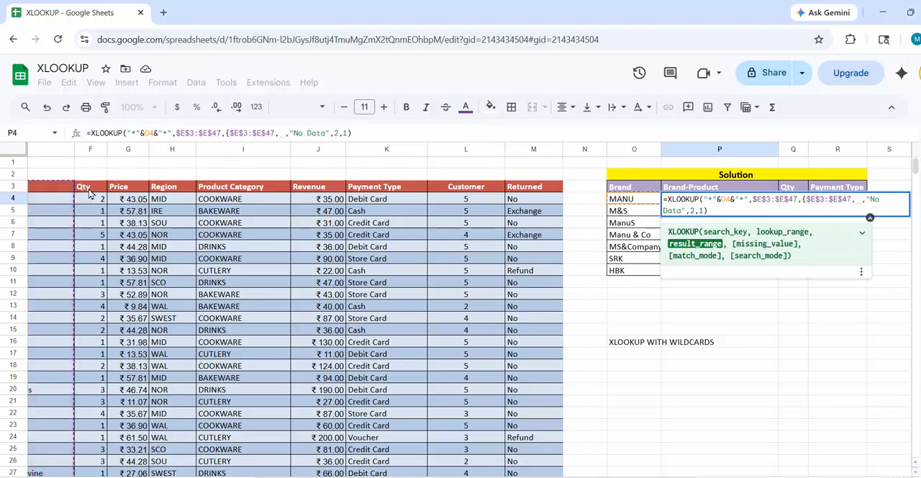
{"action": "left_click", "coordinate": [89, 190]}
{"action": "key", "text": "ctrl+shift+Down"}
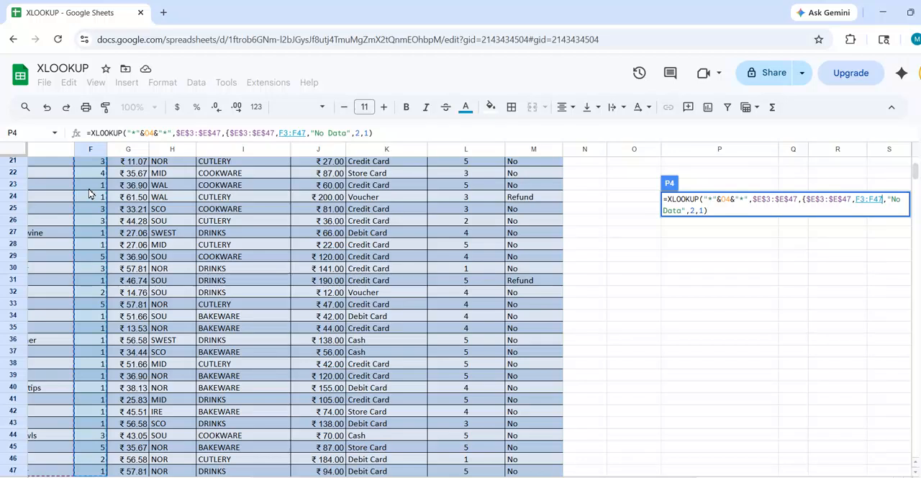
{"action": "key", "text": "F4"}
{"action": "type", "text": ","}
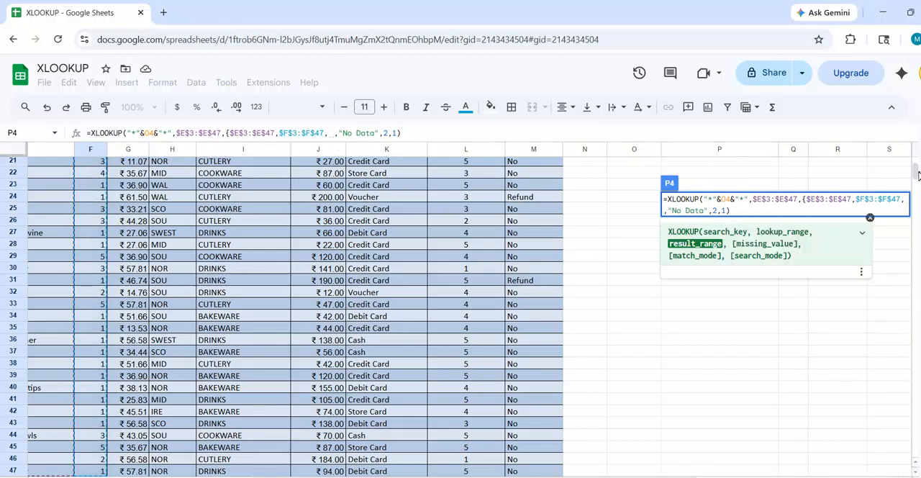
Add the Payment Type column $K$3:$K$47 to the result array, close the curly brace and commit the formula.
{"action": "left_click_drag", "start_coordinate": [913, 171], "coordinate": [916, 146]}
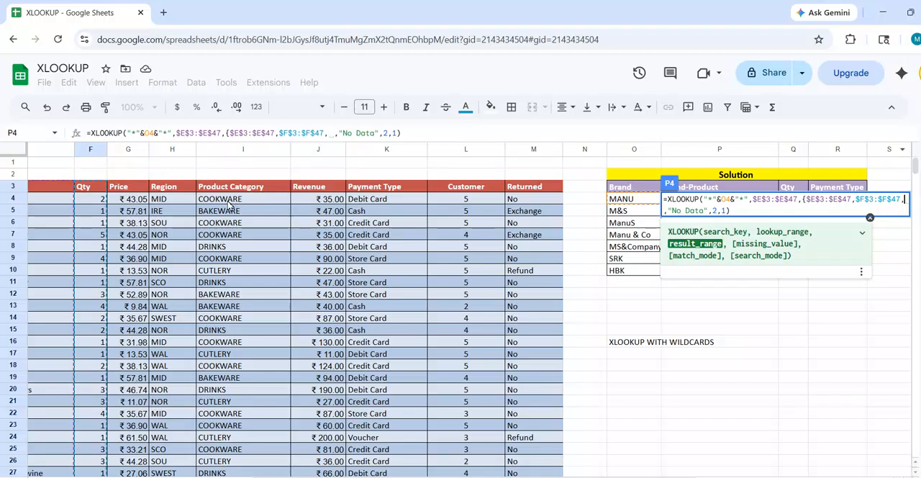
{"action": "left_click", "coordinate": [373, 190]}
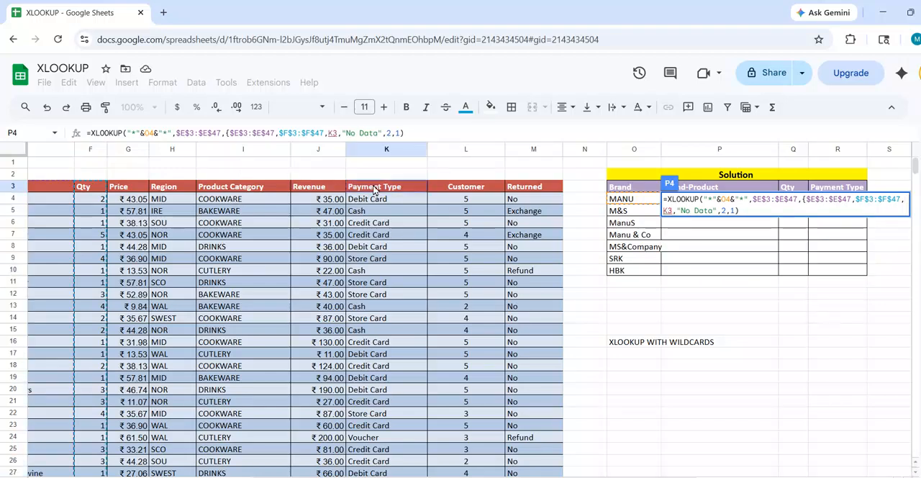
{"action": "key", "text": "ctrl+shift+Down"}
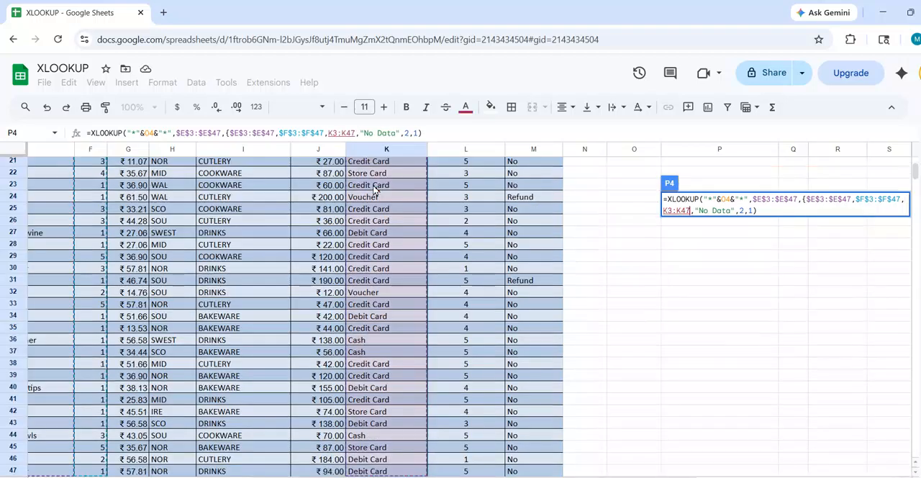
{"action": "key", "text": "F4"}
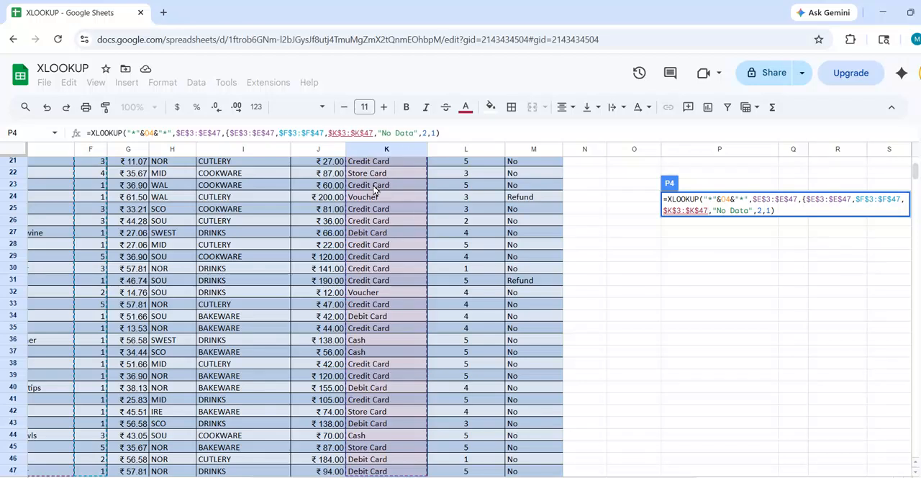
{"action": "type", "text": "}"}
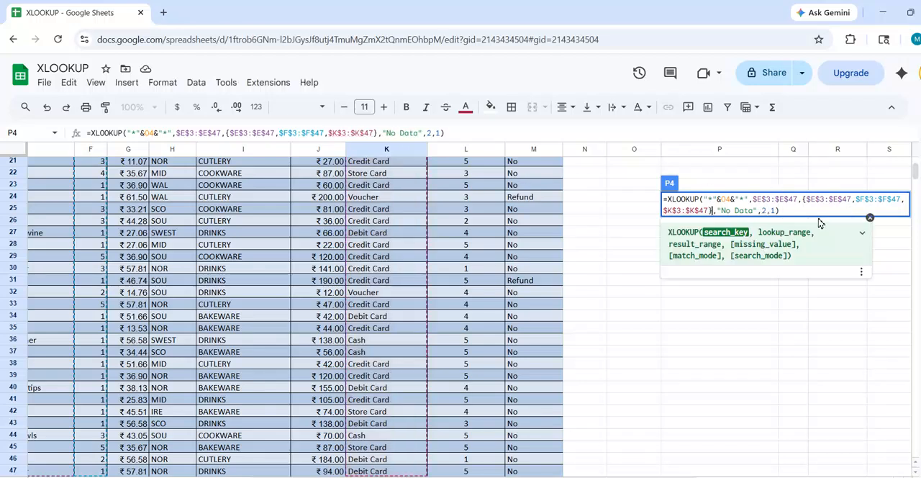
{"action": "key", "text": "Return"}
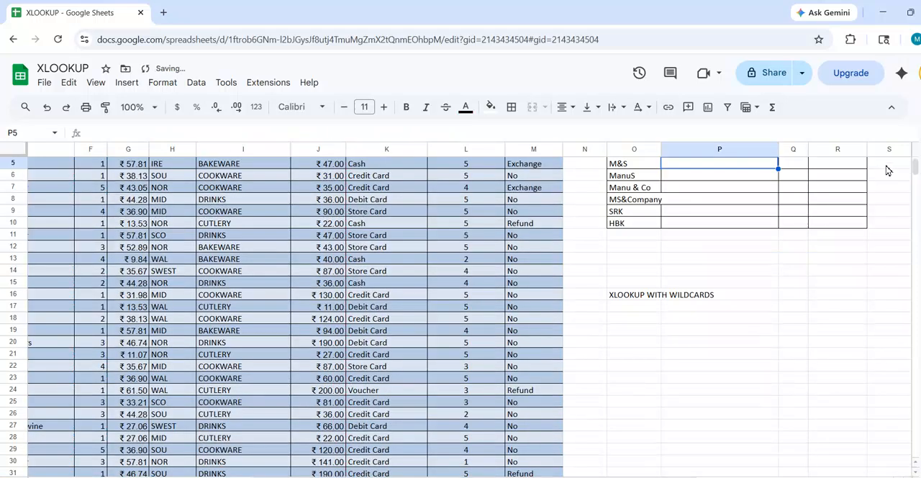
Fill the P4 formula down through P10 for all brands in the Solution table.
{"action": "scroll", "coordinate": [913, 164], "scroll_direction": "up", "scroll_amount": 2}
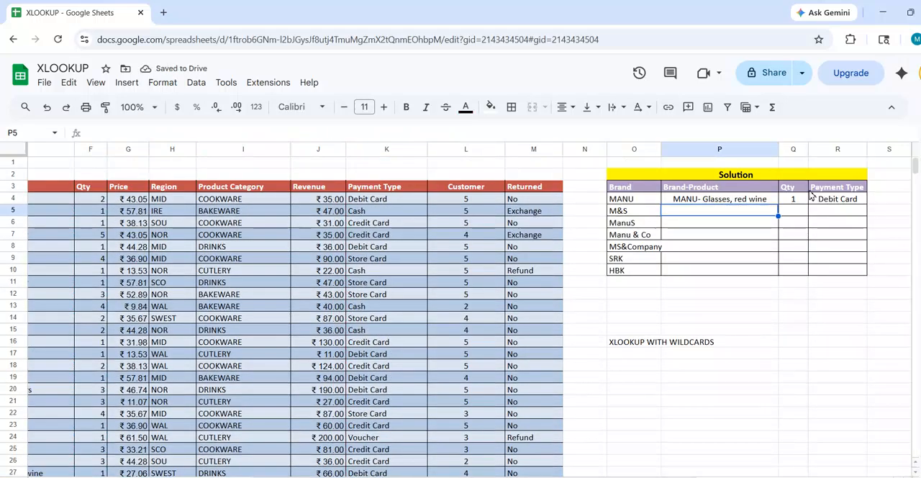
{"action": "left_click", "coordinate": [761, 201]}
{"action": "left_click_drag", "start_coordinate": [778, 203], "coordinate": [778, 276]}
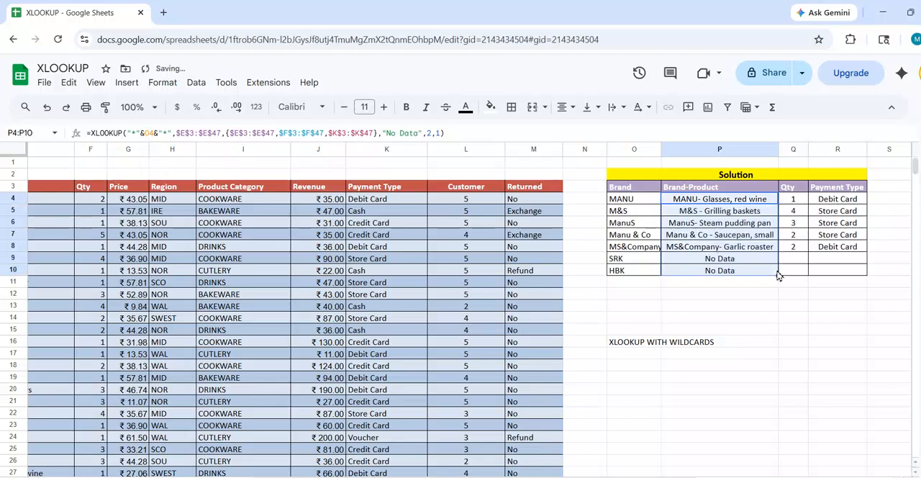
Check the result for the SRK brand, then review the Solution table's results across P4:R10.
{"action": "left_click", "coordinate": [637, 261]}
{"action": "left_click", "coordinate": [707, 264]}
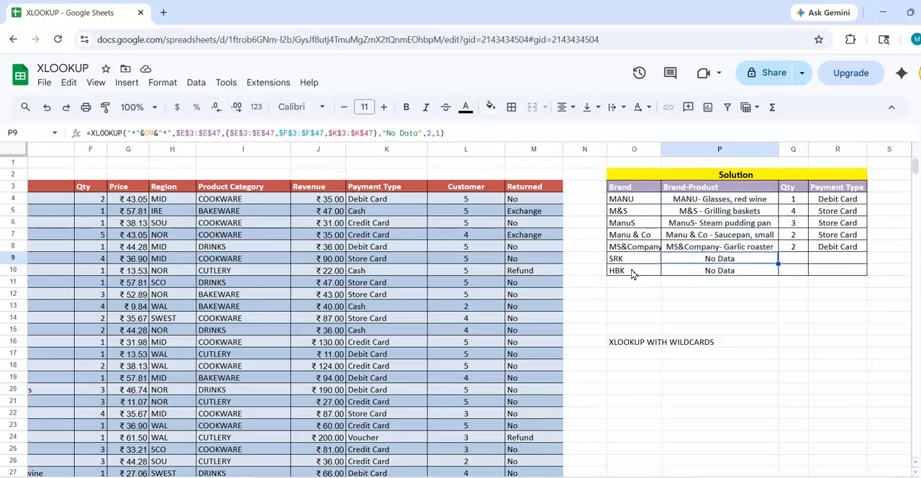
{"action": "left_click_drag", "start_coordinate": [702, 201], "coordinate": [829, 278]}
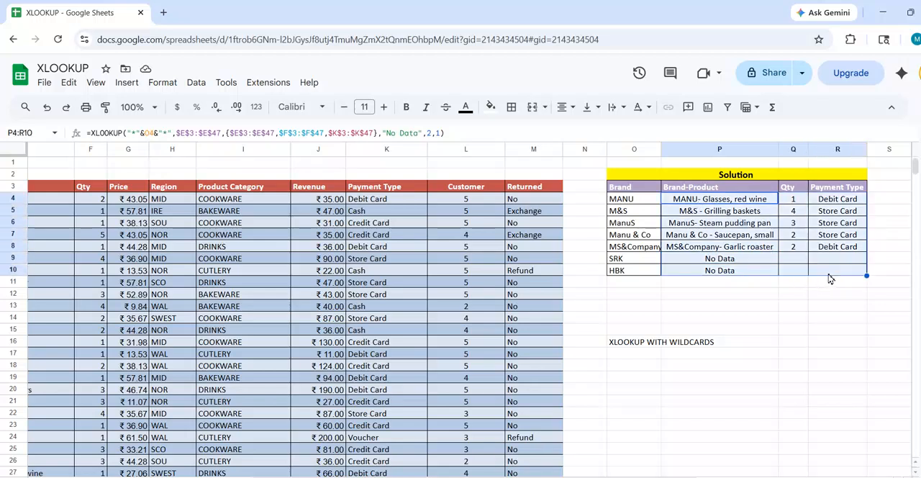